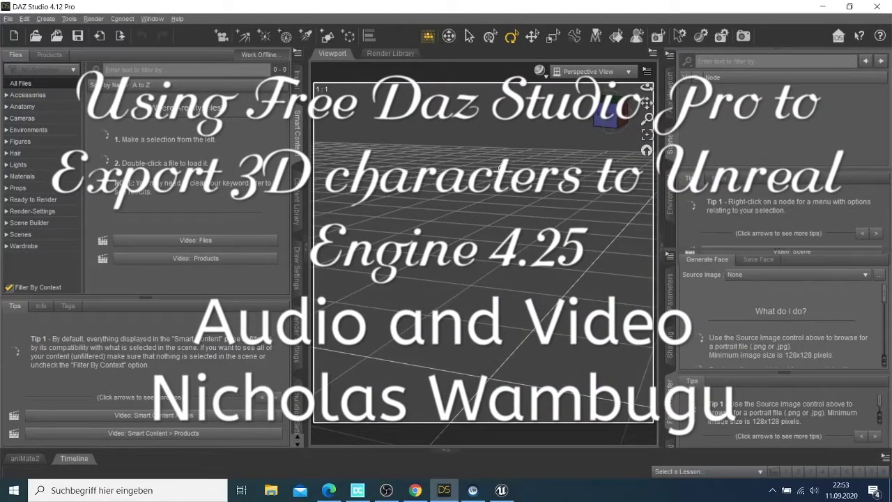
- Reveal the desktop, close the SteamVR welcome window and switch back to DAZ Studio
left_click(822, 6)
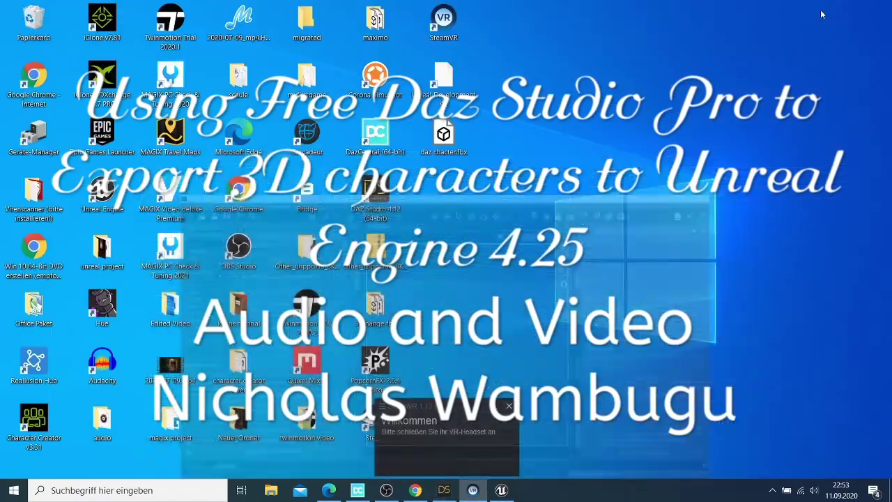
left_click(509, 405)
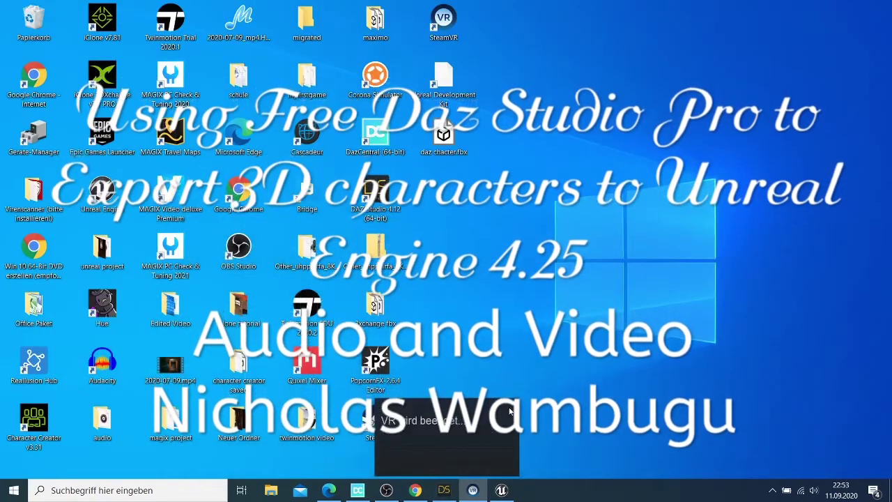
left_click(443, 490)
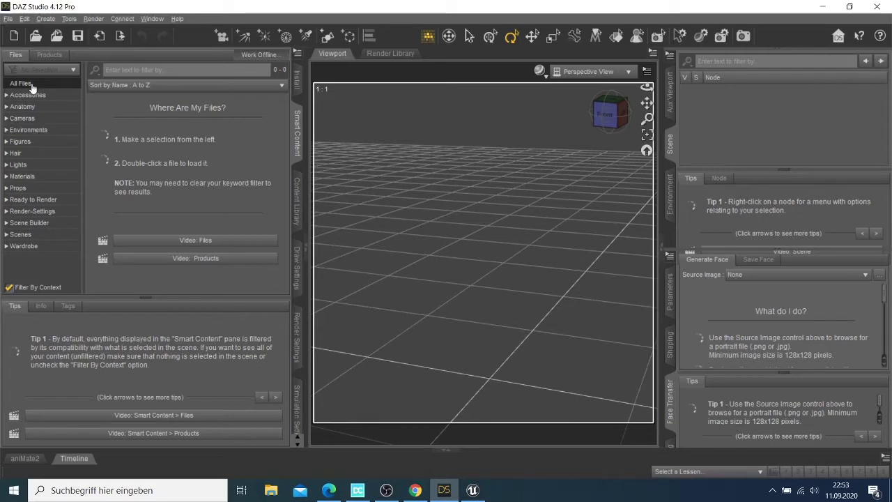
- Load the Genesis 8 Basic Female figure into the empty scene
left_click(28, 84)
left_click(20, 142)
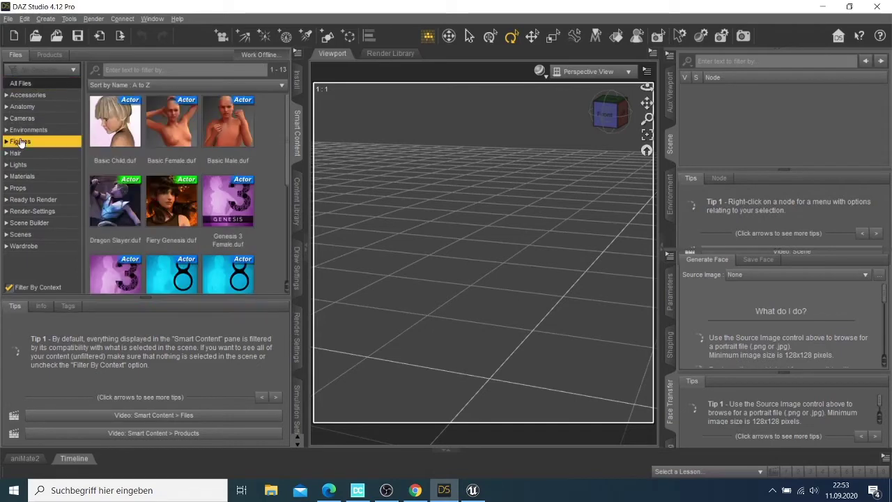
scroll(232, 202, "down", 3)
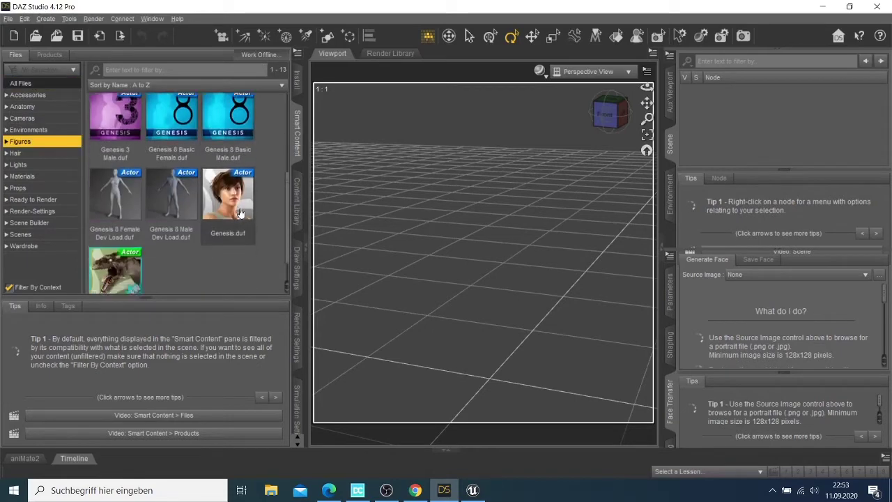
scroll(232, 203, "up", 3)
scroll(232, 202, "down", 3)
scroll(232, 202, "up", 3)
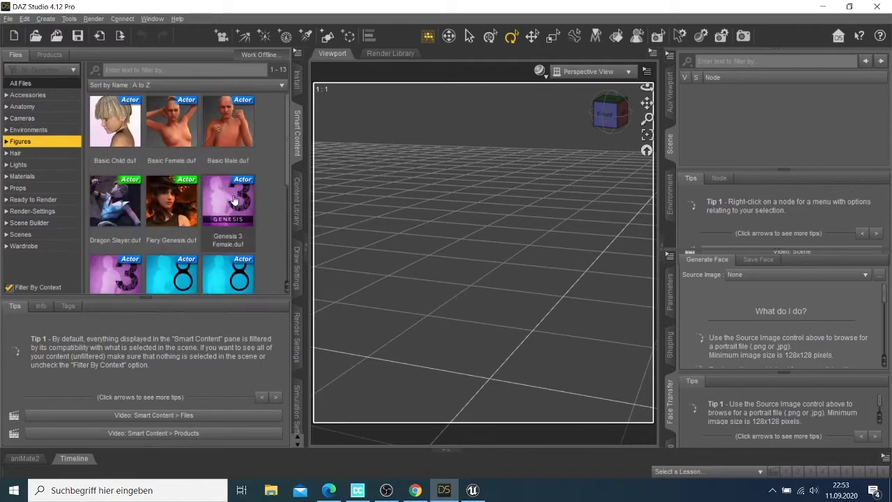
scroll(232, 198, "down", 3)
scroll(219, 188, "up", 3)
scroll(209, 209, "up", 1)
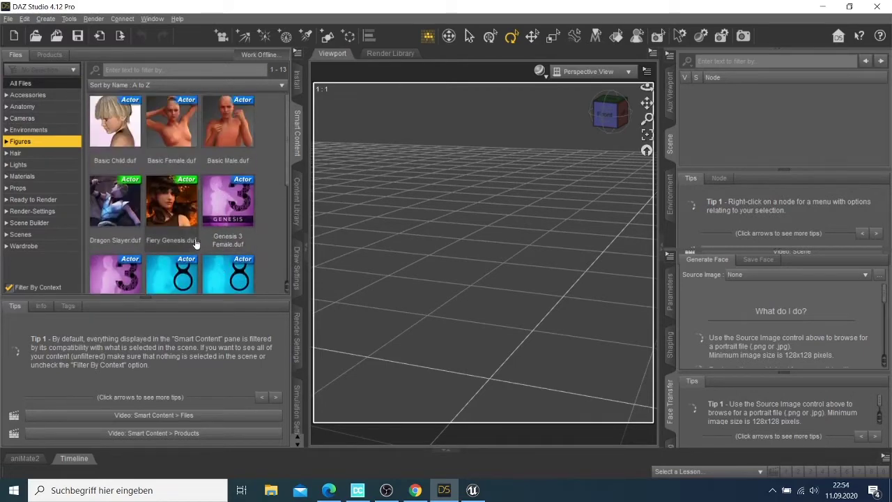
double_click(188, 269)
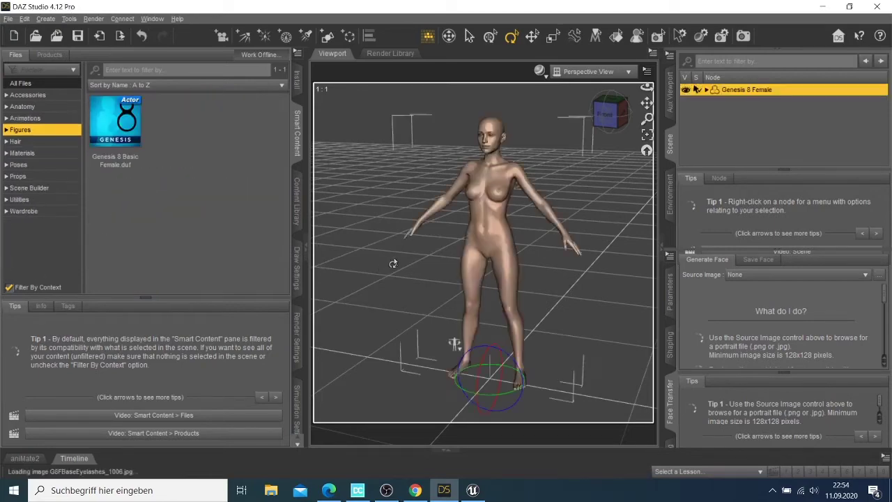
- Apply the Base MAT Eyelashes material and the RSL version of Base MAT All Maps to the female figure
left_click(32, 154)
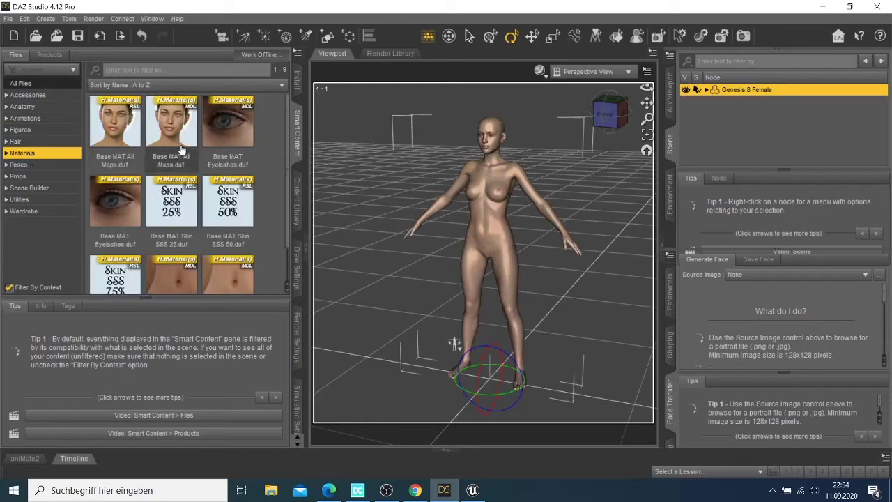
double_click(115, 221)
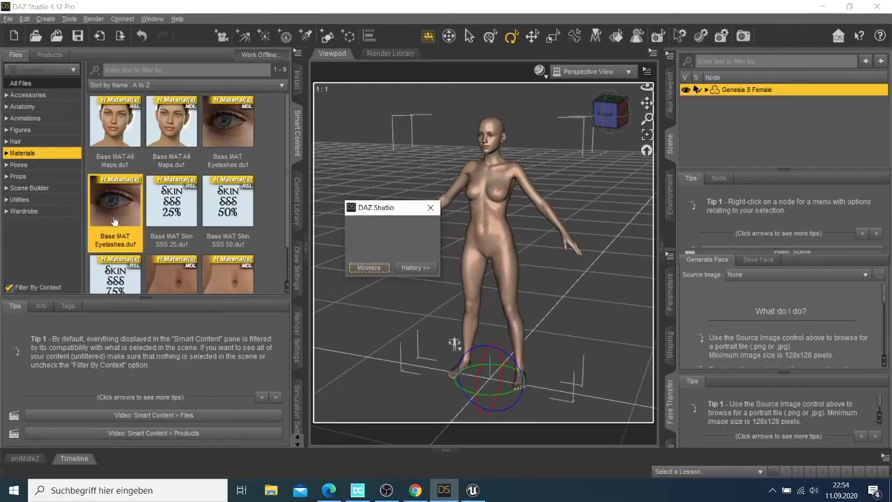
mouse_move(119, 222)
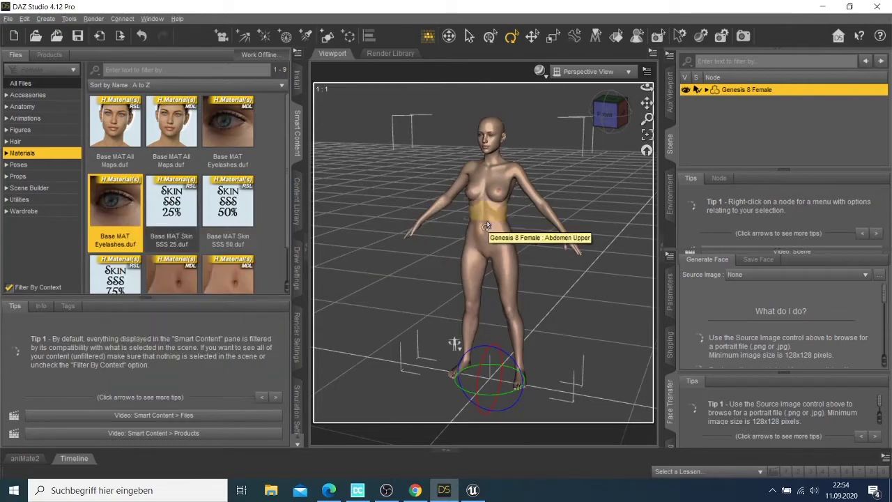
scroll(174, 268, "down", 1)
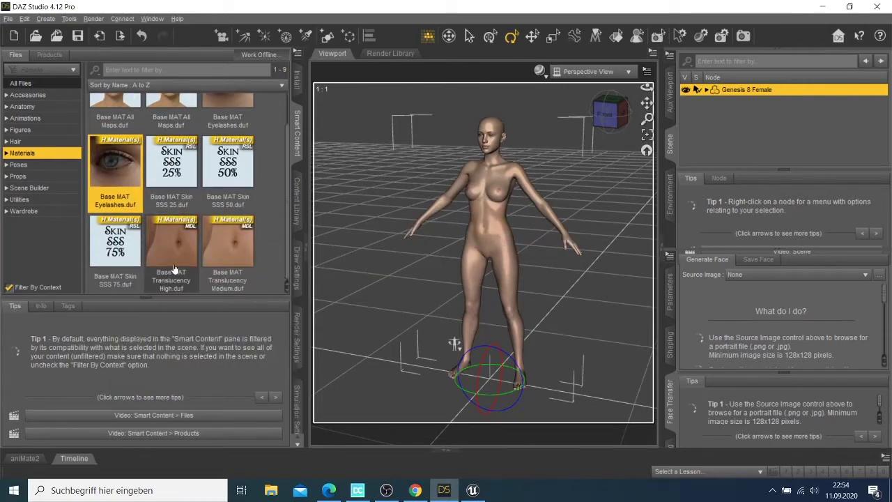
scroll(177, 209, "up", 1)
double_click(124, 127)
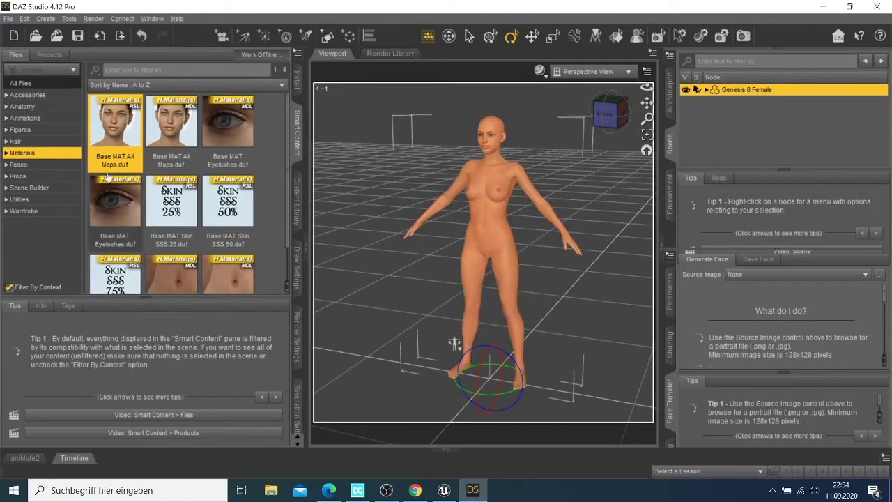
- Add the Toulouse Hair to the female figure
left_click(21, 141)
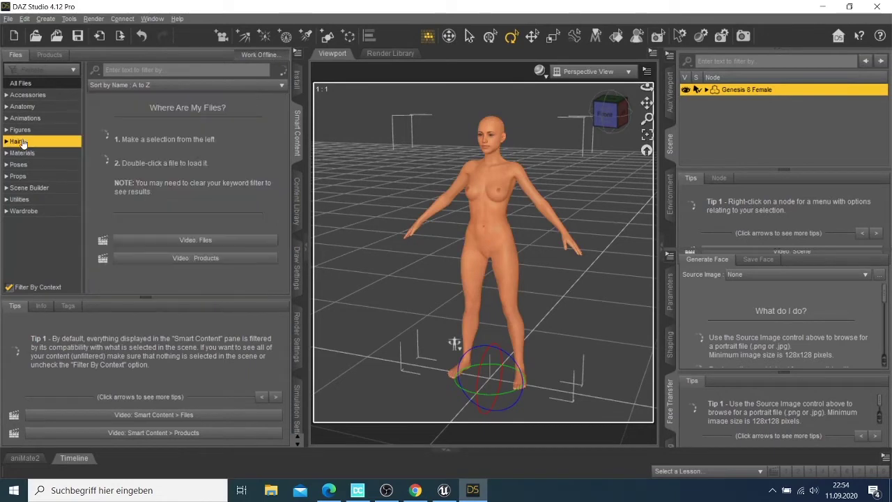
left_click(108, 122)
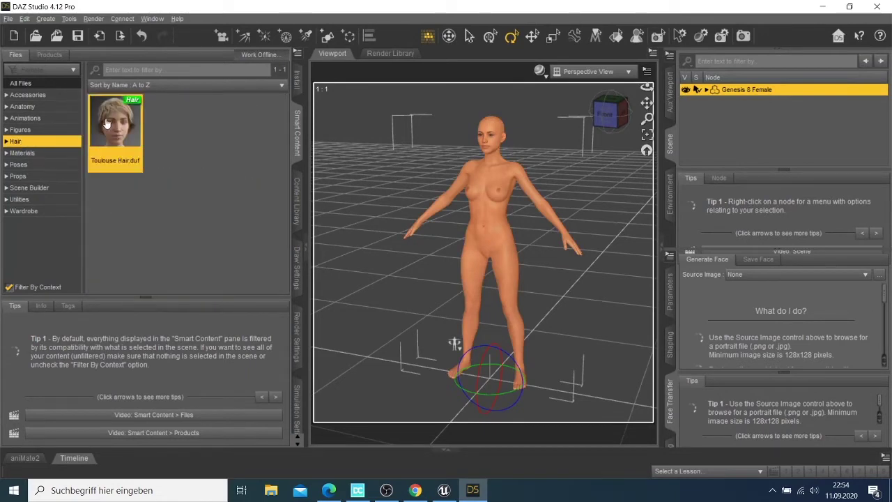
double_click(109, 126)
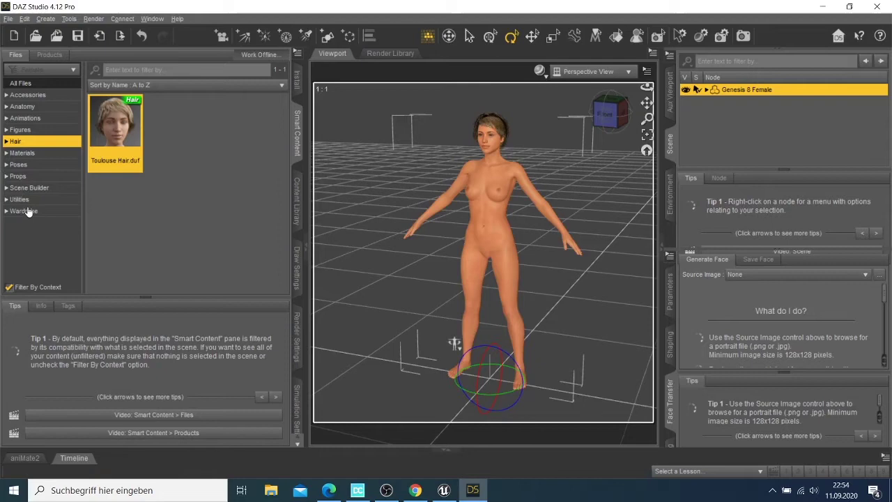
- Dress the female figure with the Shadow Thief Boots and the complete Shadow Thief !Outfit
left_click(26, 211)
scroll(171, 213, "down", 5)
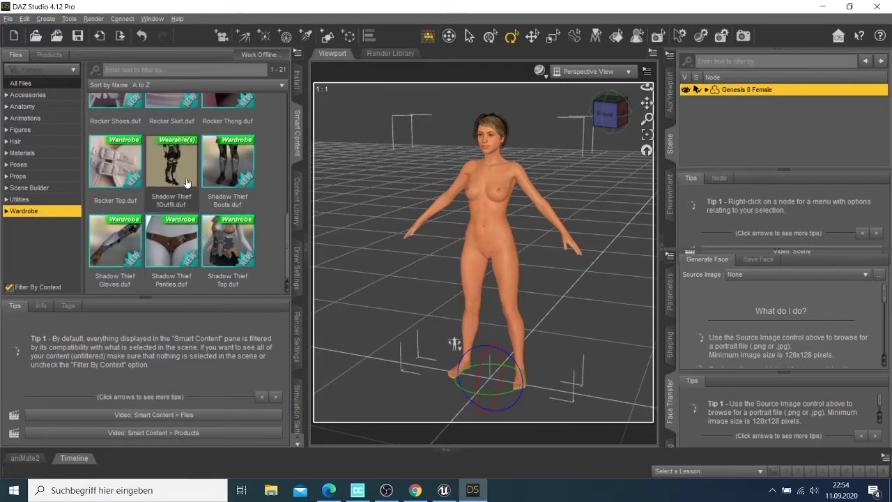
mouse_move(223, 172)
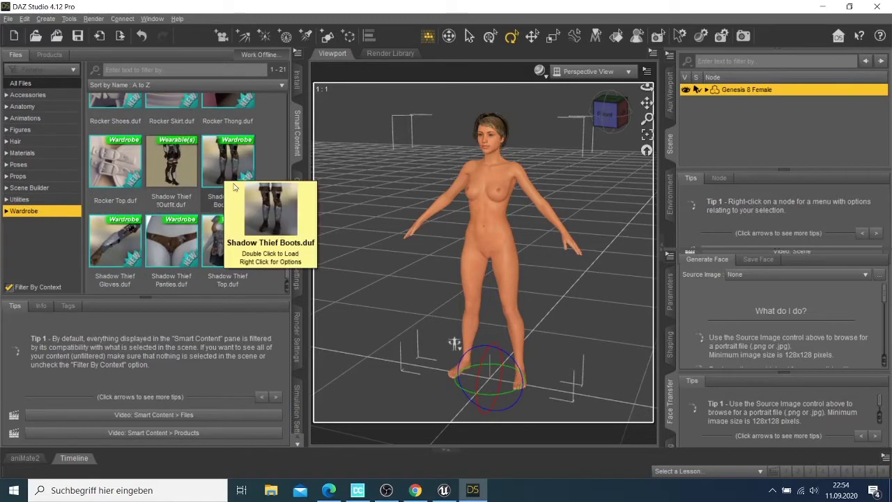
left_click(219, 173)
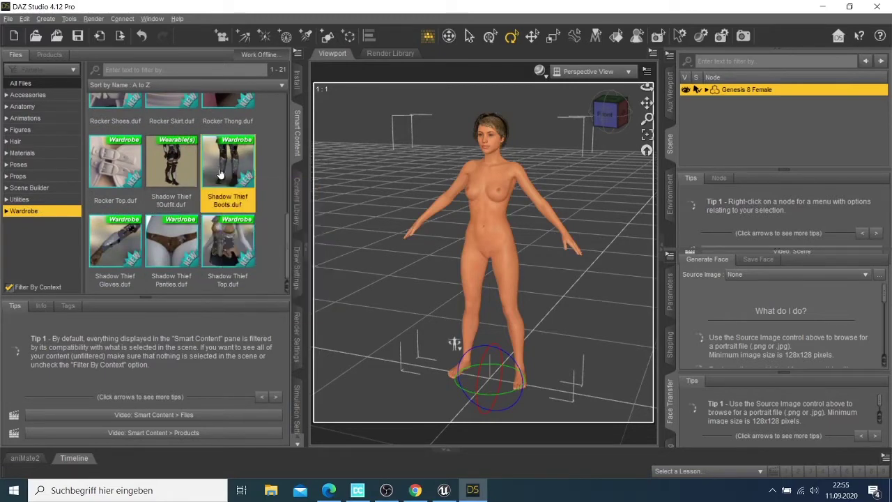
double_click(220, 174)
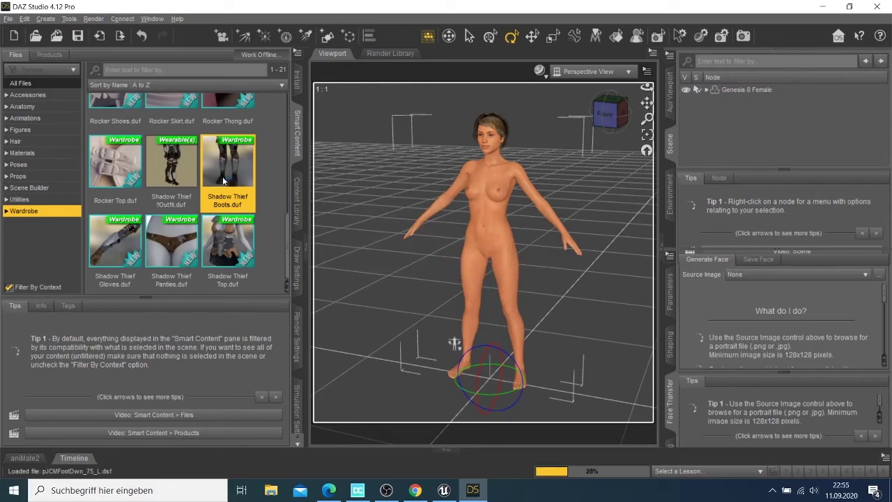
double_click(172, 173)
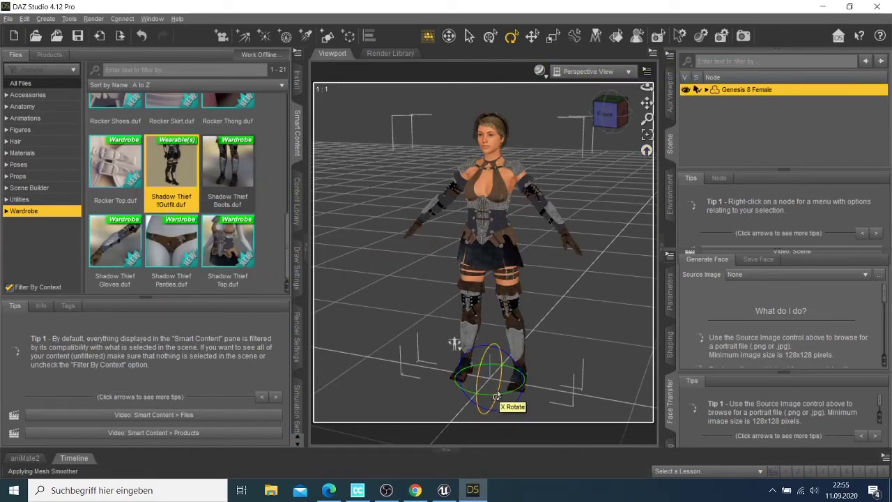
- Rotate the dressed figure slightly about its base with the rotation gizmo
mouse_move(426, 381)
left_mouse_down()
mouse_move(446, 393)
mouse_move(376, 451)
mouse_move(424, 370)
mouse_move(417, 376)
left_mouse_up()
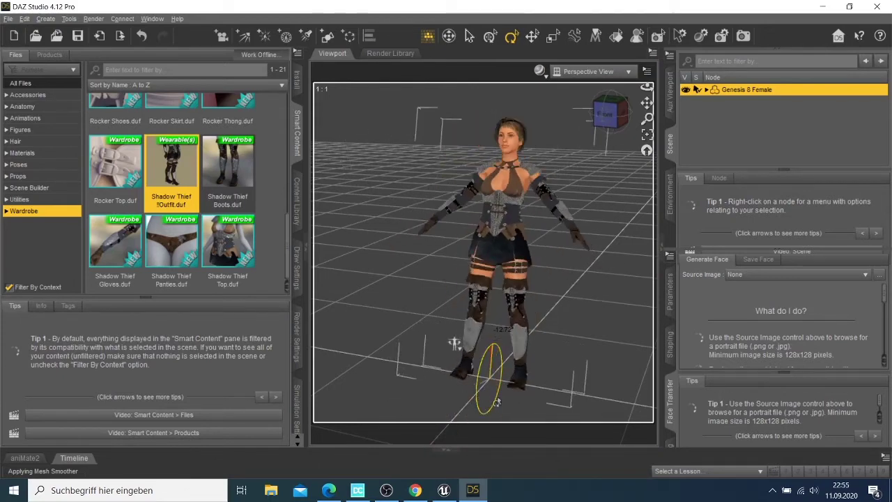
left_click_drag(496, 402, 497, 400)
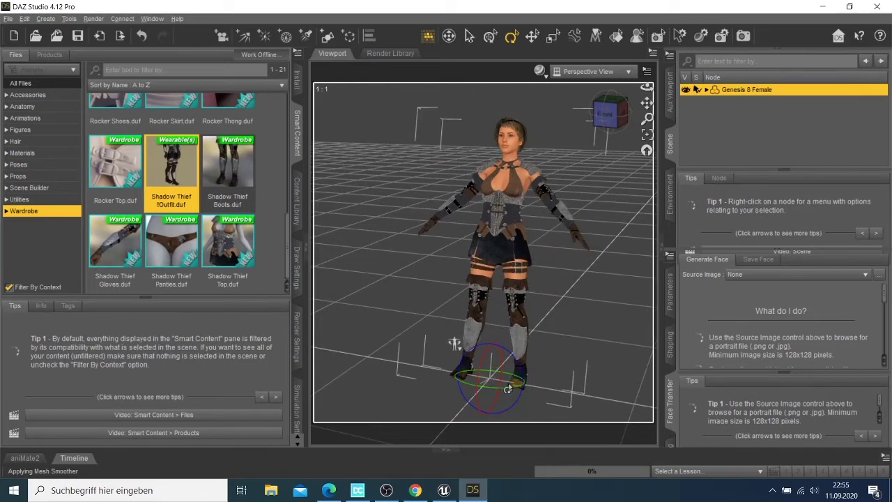
left_click_drag(481, 361, 477, 372)
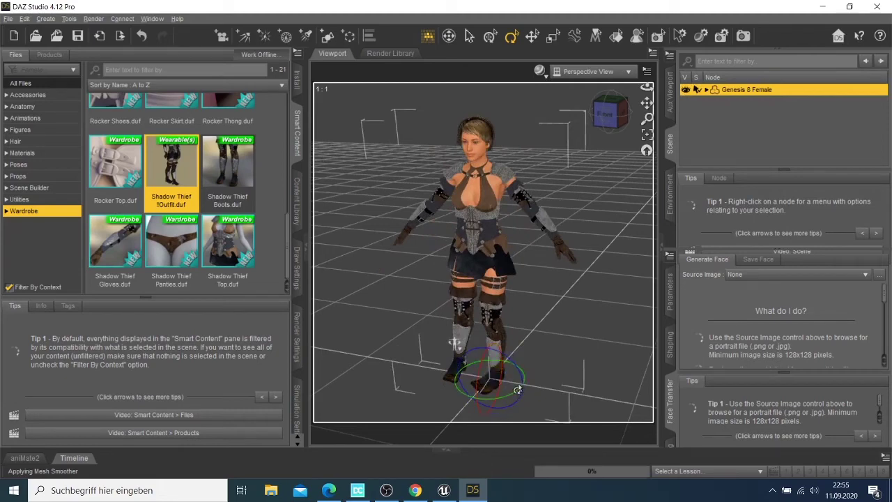
left_click(501, 388)
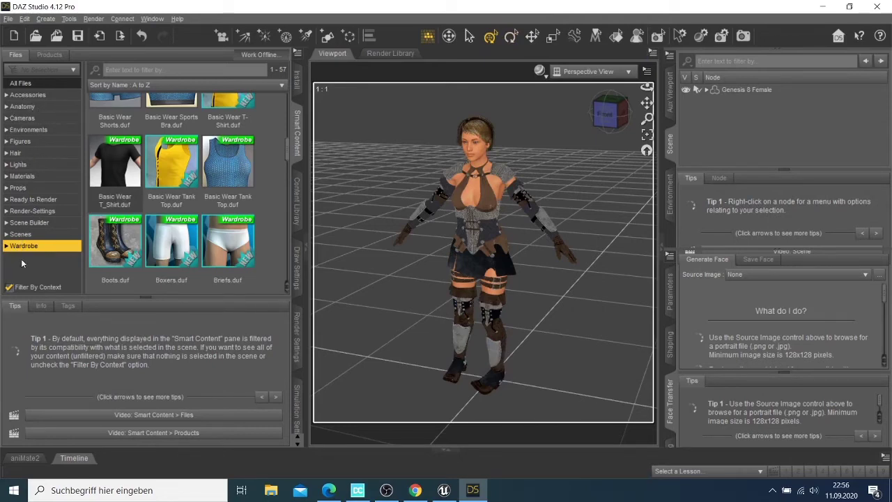
- Browse the available content categories, including figures, render settings, scene builder, accessories, anatomy, environments, lights and materials
left_click(26, 188)
left_click(23, 176)
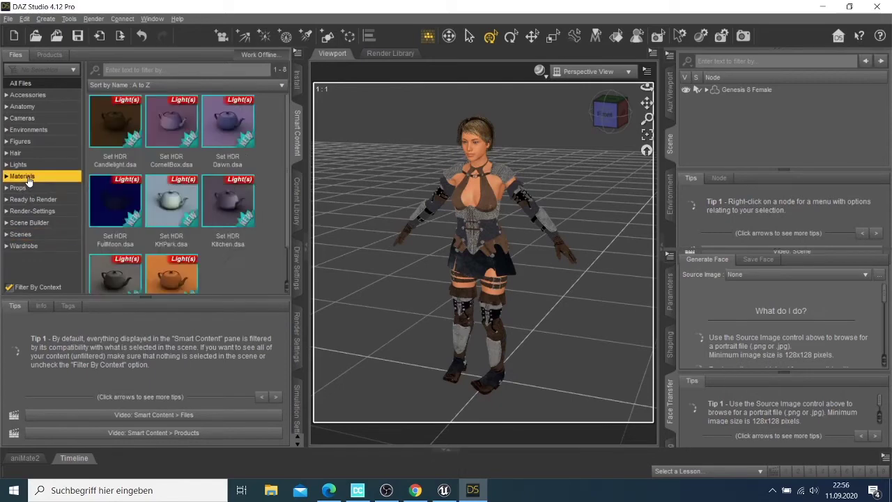
left_click(21, 141)
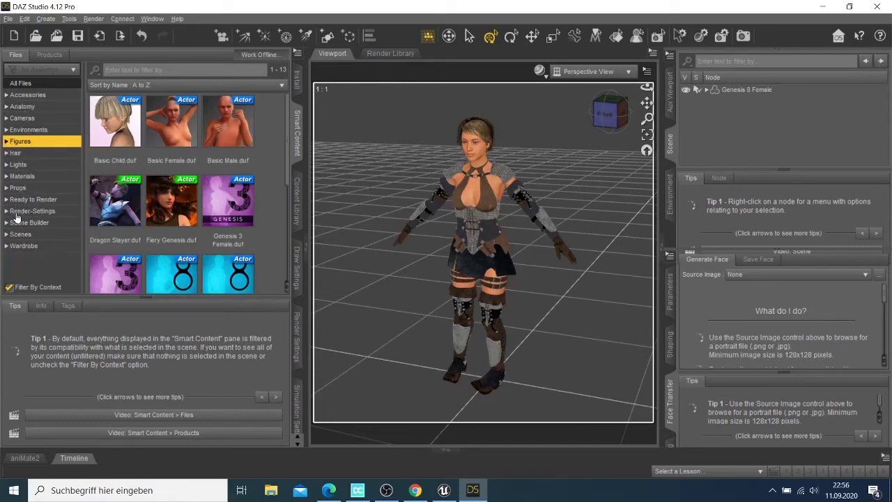
left_click(40, 212)
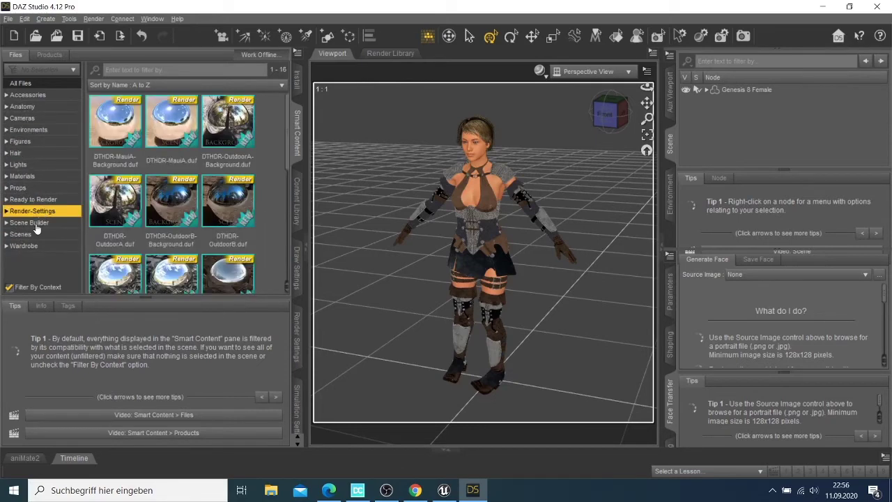
left_click(38, 222)
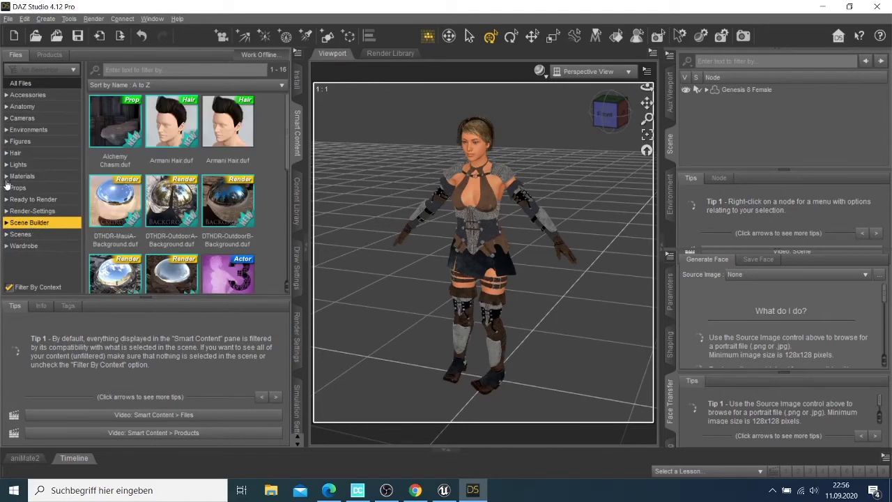
left_click(27, 95)
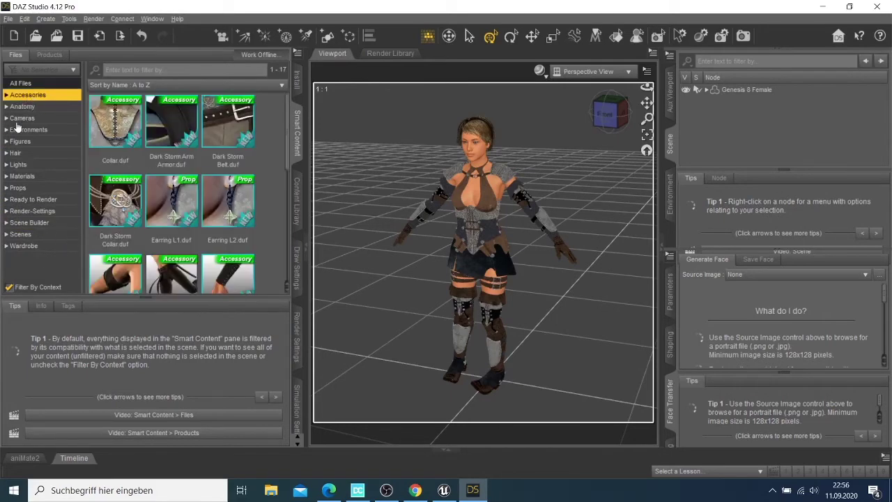
left_click(21, 107)
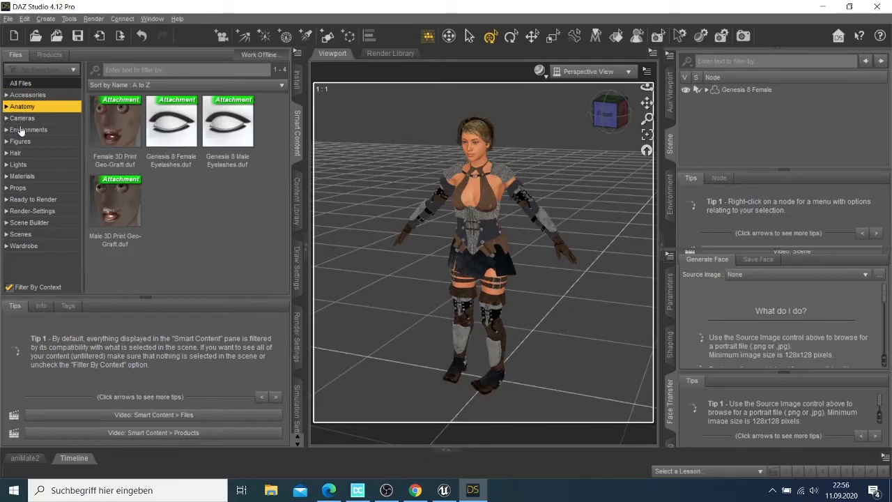
left_click(25, 119)
left_click(27, 131)
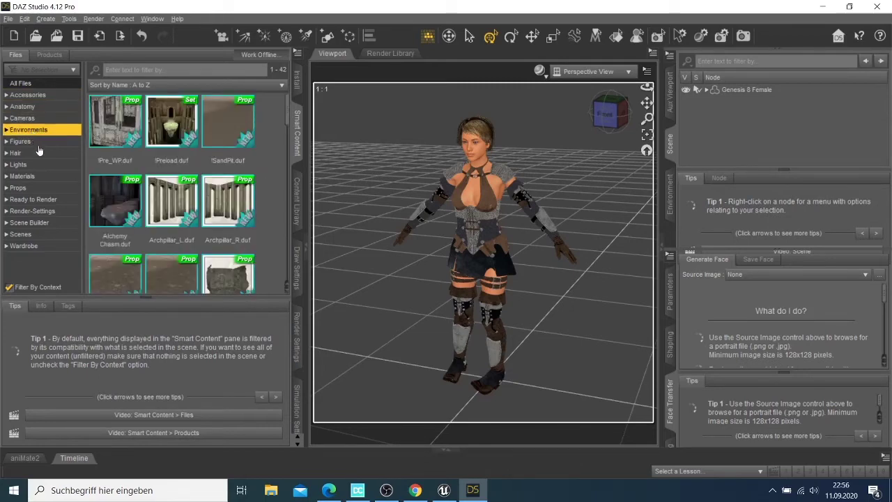
left_click(32, 166)
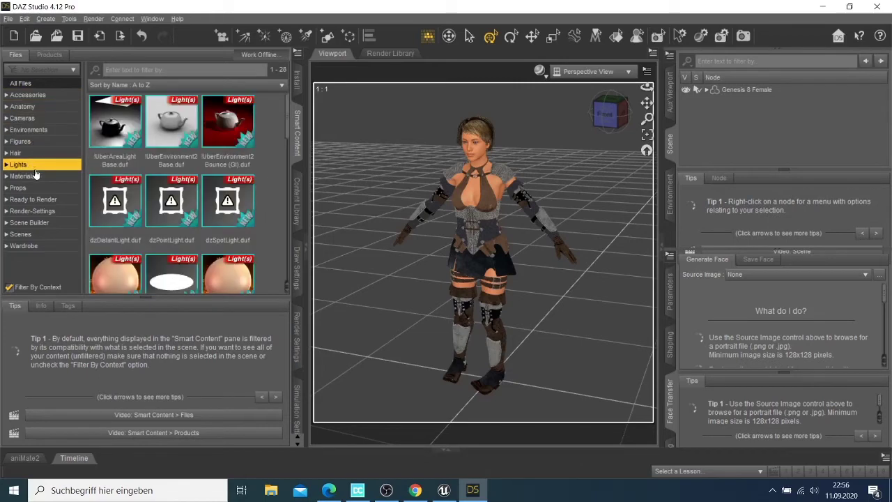
left_click(31, 177)
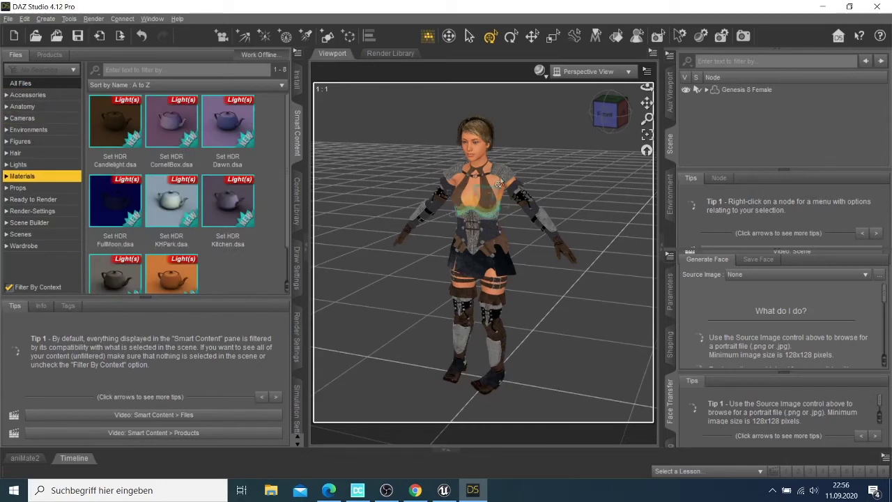
- Try Base Pose Kneeling B on the Genesis 8 Female figure and replace it with Base Pose Standing C
left_click(752, 89)
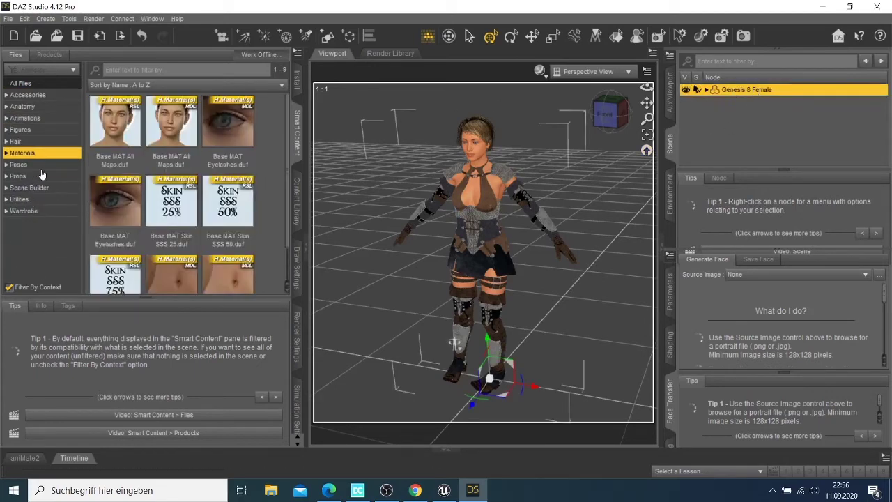
left_click(21, 164)
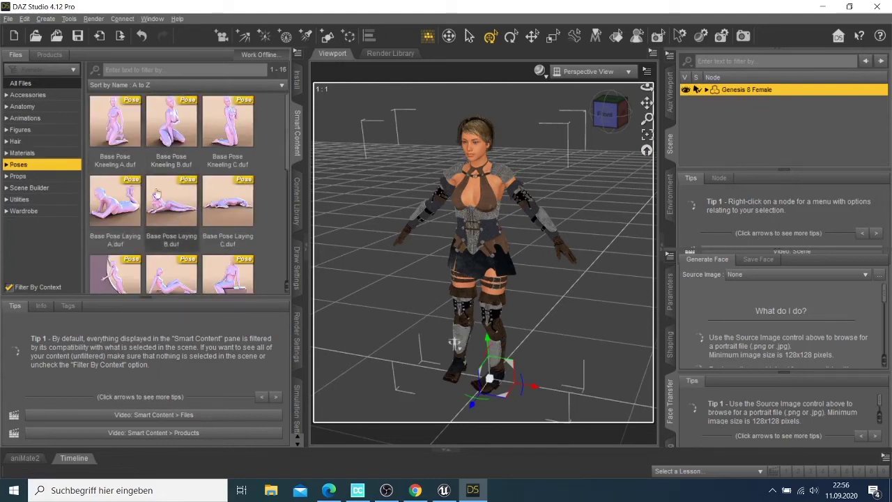
double_click(173, 136)
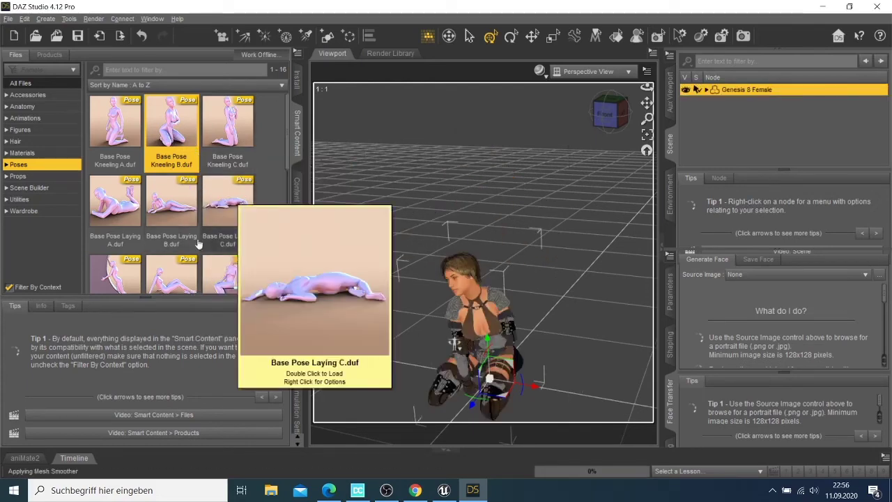
scroll(139, 203, "down", 5)
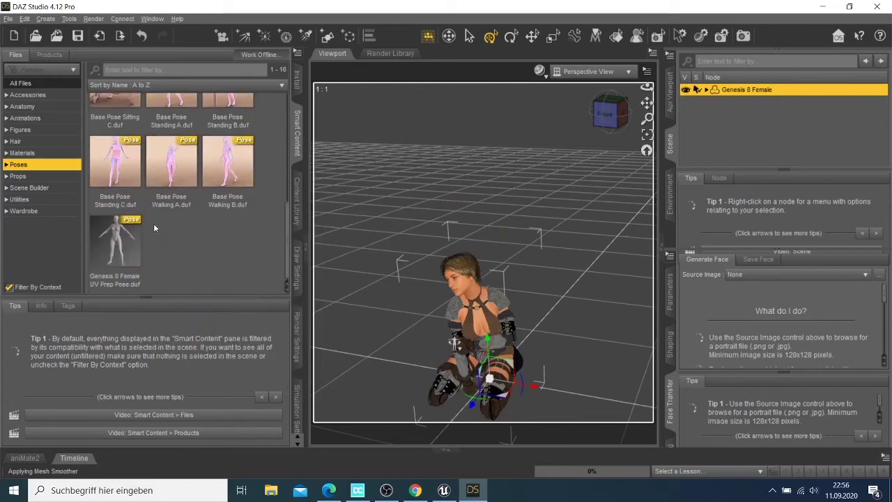
left_click(119, 167)
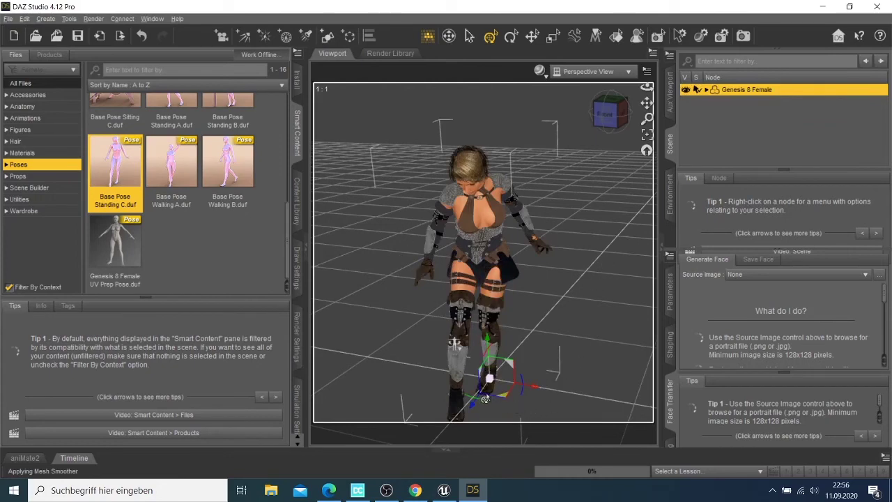
- Move the posed figure a short distance back across the floor grid and view it from its left side
left_click_drag(483, 399, 501, 352)
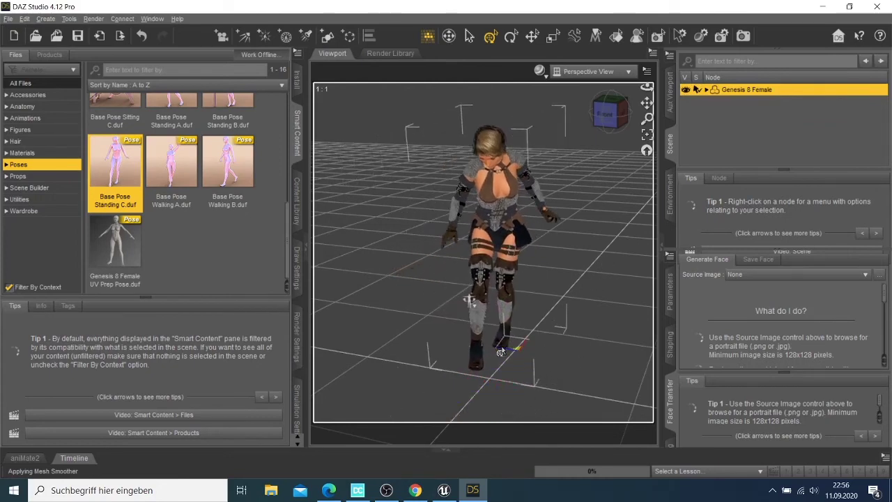
left_click(617, 117)
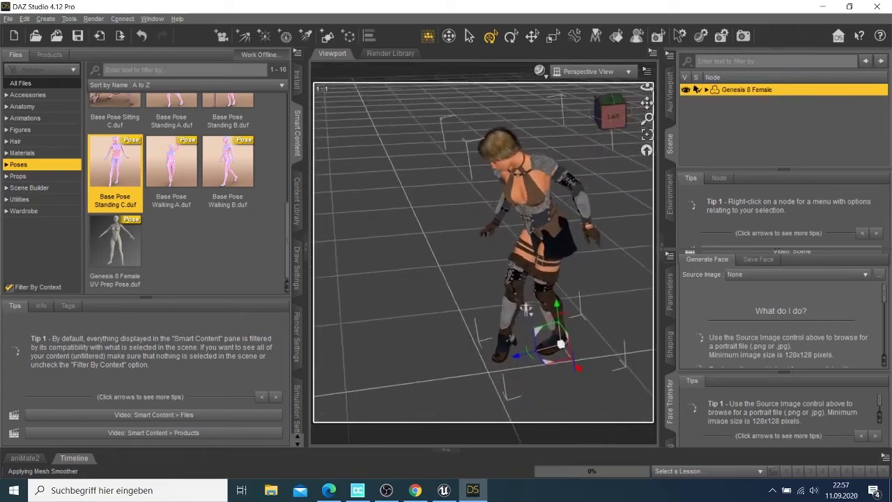
left_click_drag(537, 336, 524, 321)
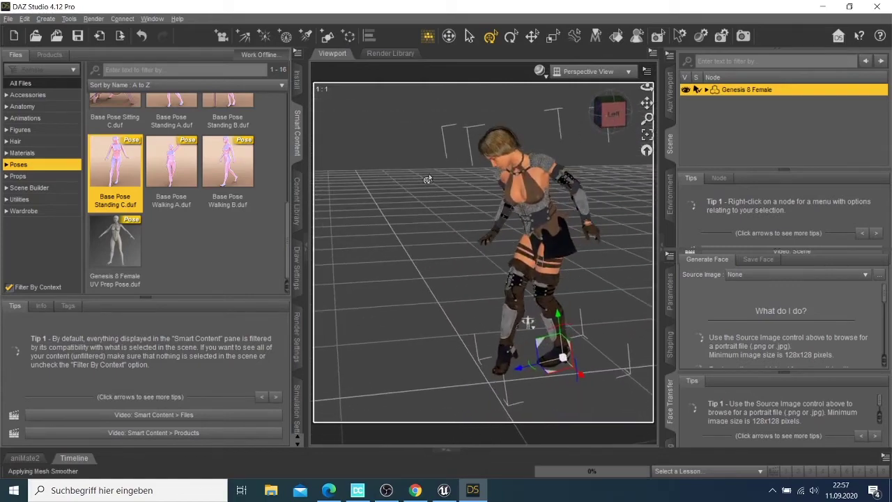